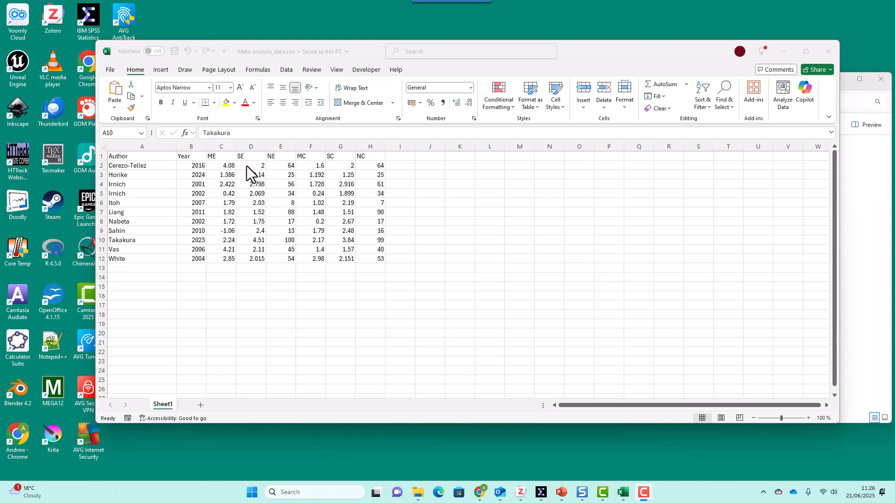
Step: Check the number format of cells D2:H2 in the cell formatting settings
{"action": "left_click_drag", "start_coordinate": [247, 166], "coordinate": [366, 166]}
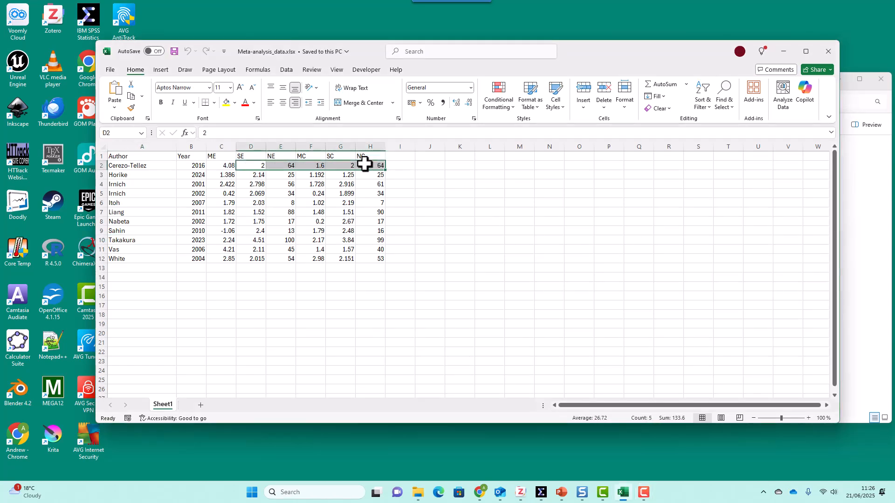
{"action": "right_click", "coordinate": [264, 168]}
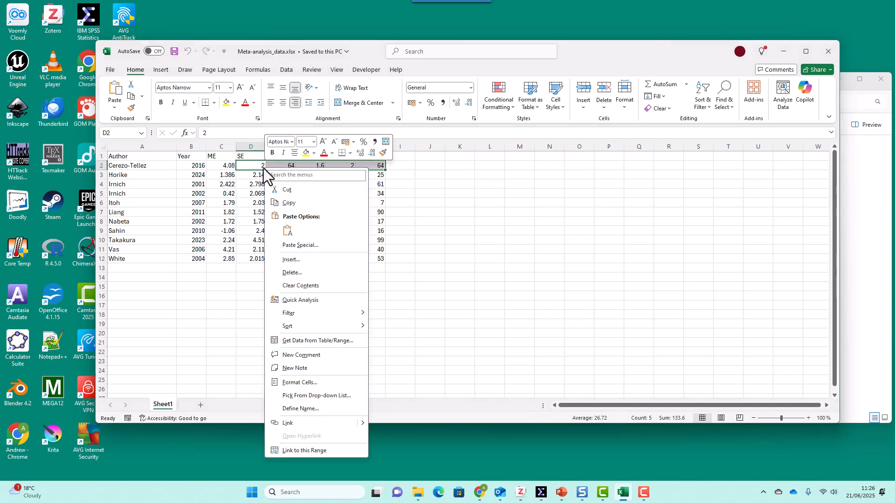
{"action": "left_click", "coordinate": [303, 383]}
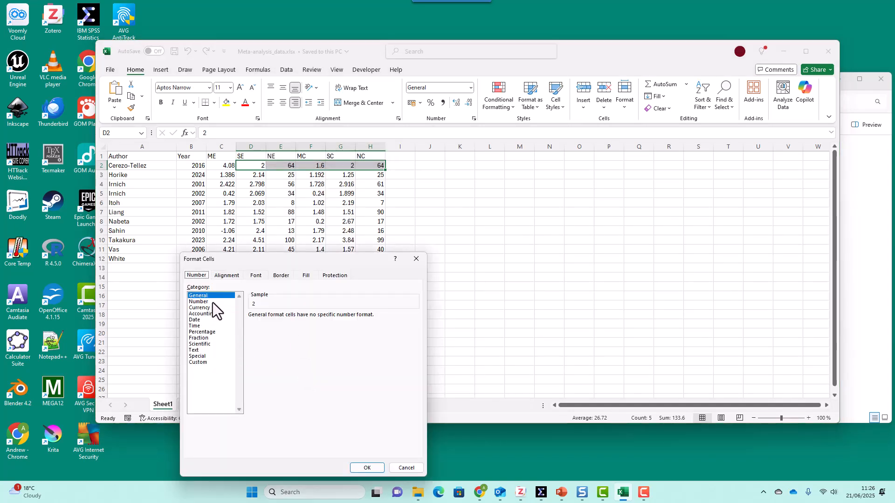
{"action": "left_click", "coordinate": [360, 467]}
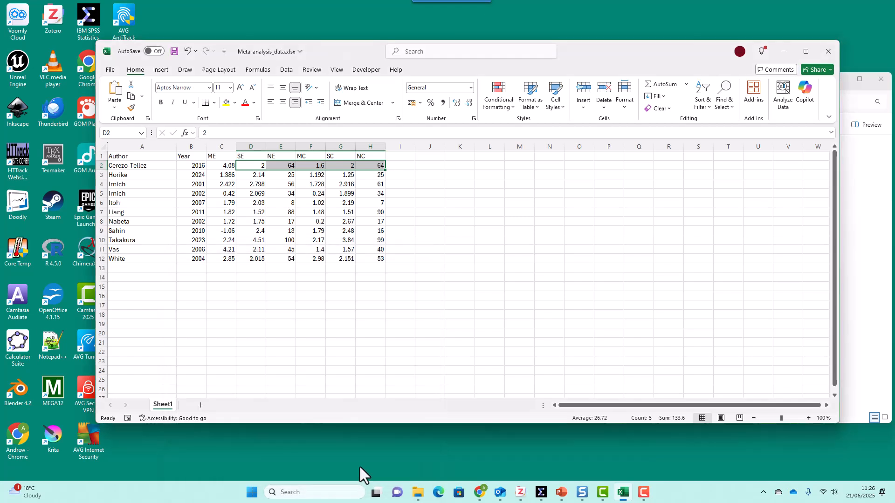
Step: Inspect the SE, NE, MC, SC and NC values of the first study, cells D2 to H2
{"action": "left_click", "coordinate": [254, 167]}
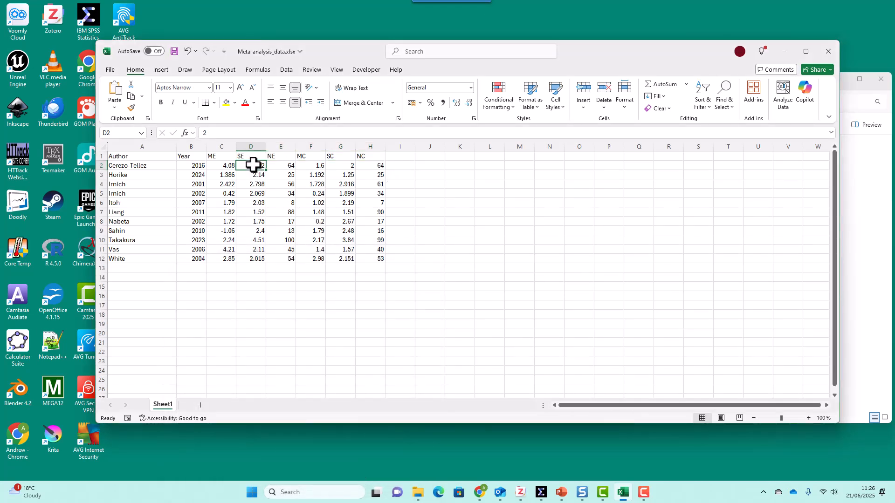
{"action": "left_click", "coordinate": [279, 166]}
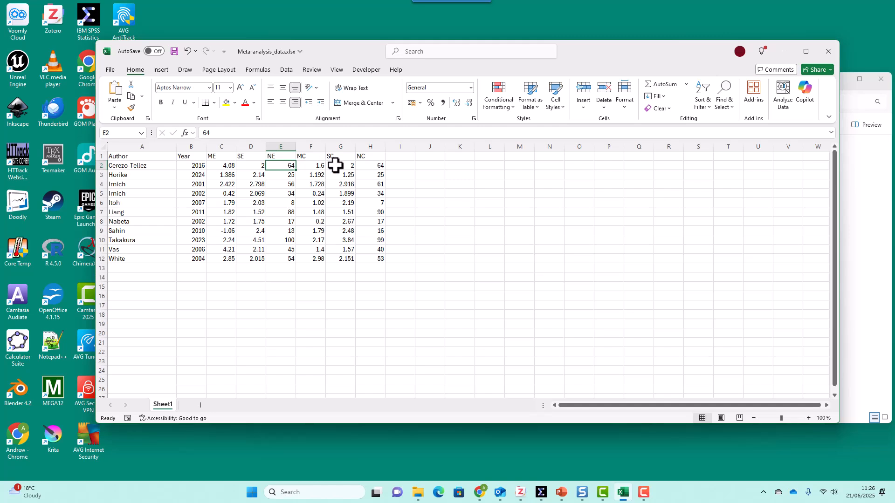
{"action": "left_click", "coordinate": [316, 165]}
{"action": "left_click", "coordinate": [349, 166]}
{"action": "left_click", "coordinate": [378, 166]}
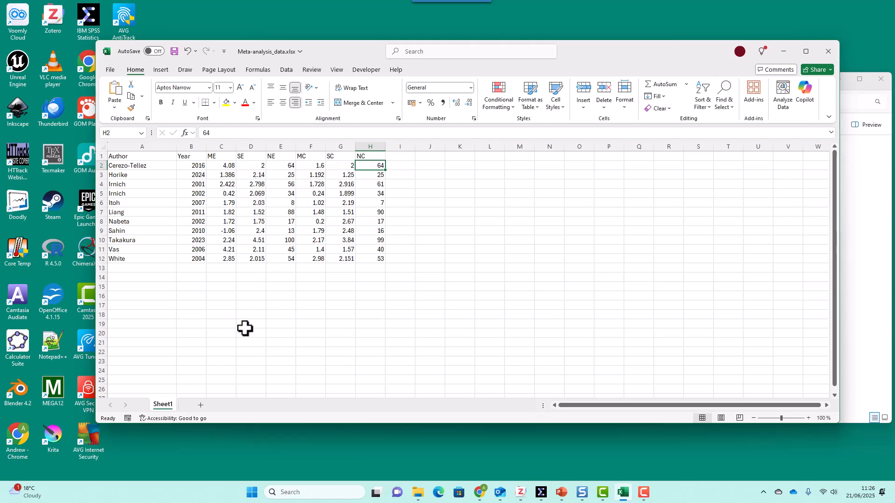
{"action": "left_click", "coordinate": [268, 296]}
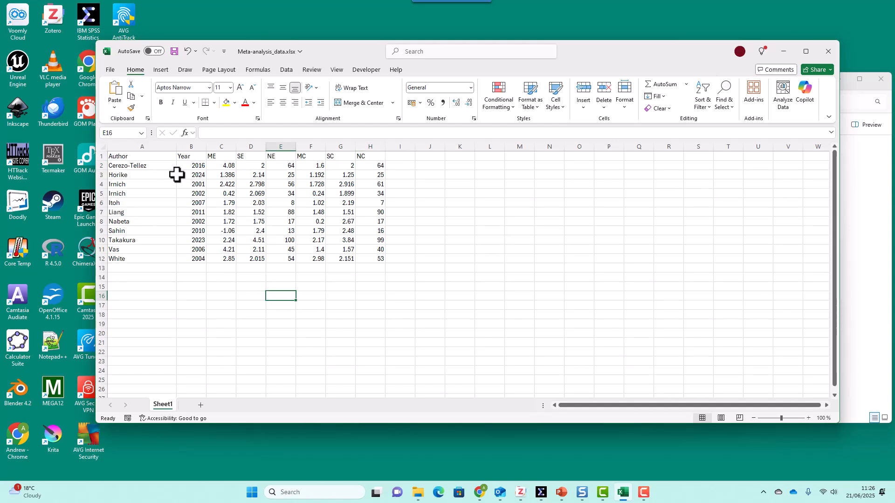
{"action": "left_click", "coordinate": [463, 310]}
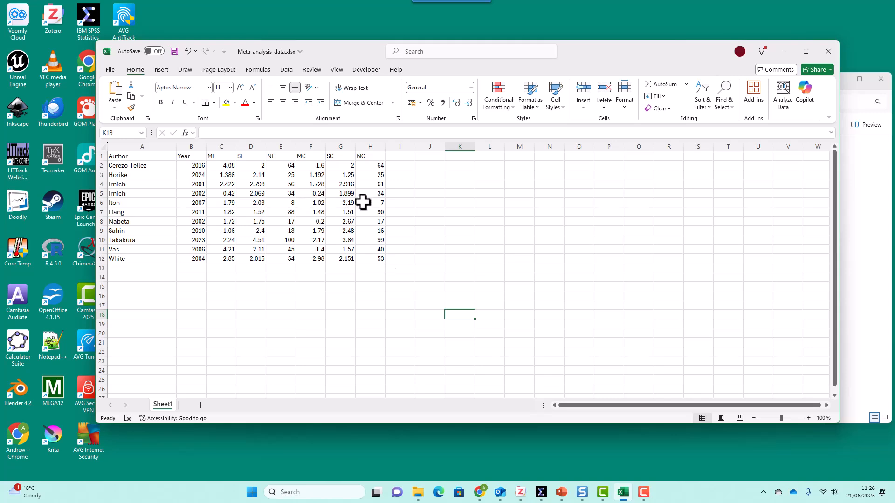
Step: Save the workbook as Meta-analysis_data in CSV UTF-8 (Comma delimited) format, replacing the existing file
{"action": "left_click", "coordinate": [110, 70]}
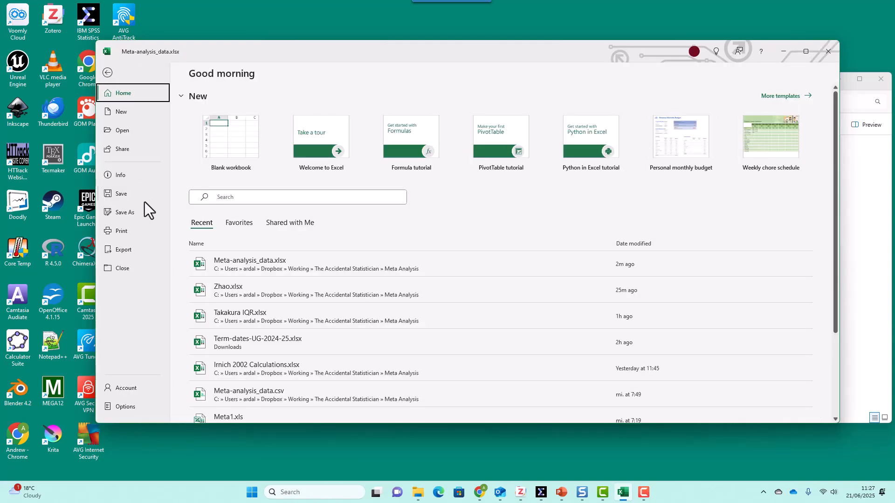
{"action": "left_click", "coordinate": [131, 213]}
{"action": "left_click", "coordinate": [410, 124]}
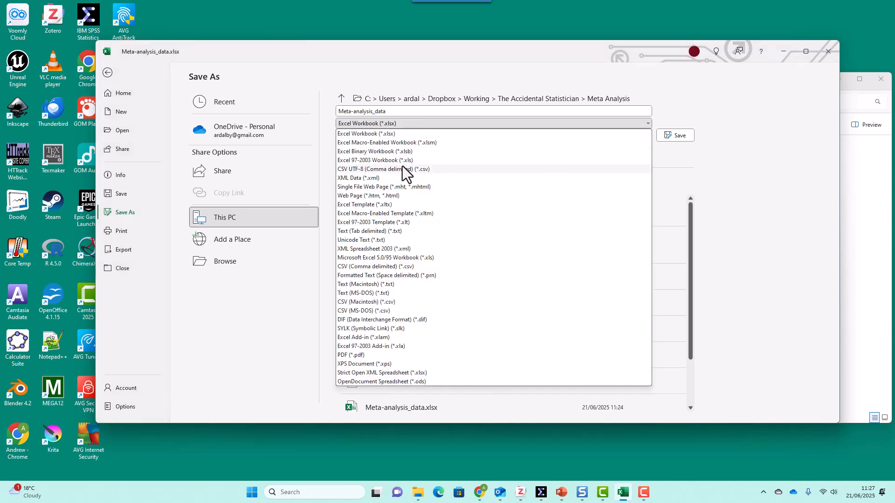
{"action": "left_click", "coordinate": [401, 167]}
{"action": "left_click", "coordinate": [689, 138]}
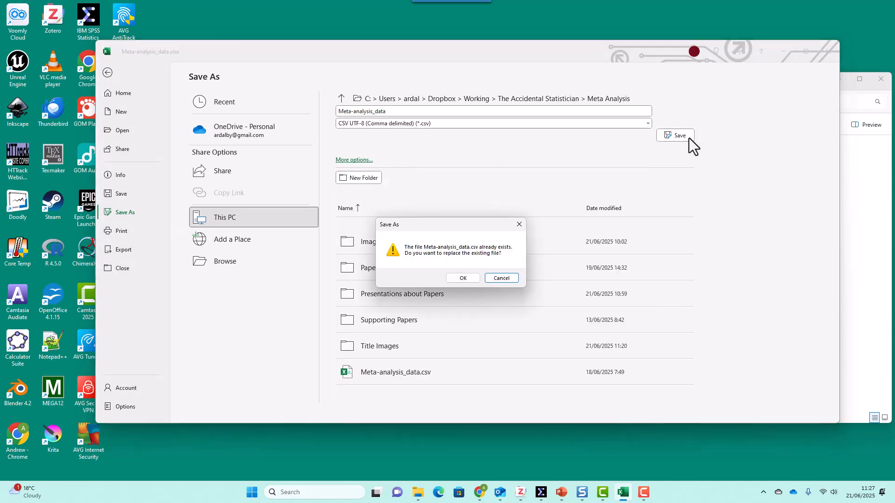
{"action": "left_click", "coordinate": [466, 278]}
Step: Open Meta-analysis_data.csv from the Meta Analysis folder to examine its separators and decimal symbols, and close it
{"action": "left_click", "coordinate": [872, 240]}
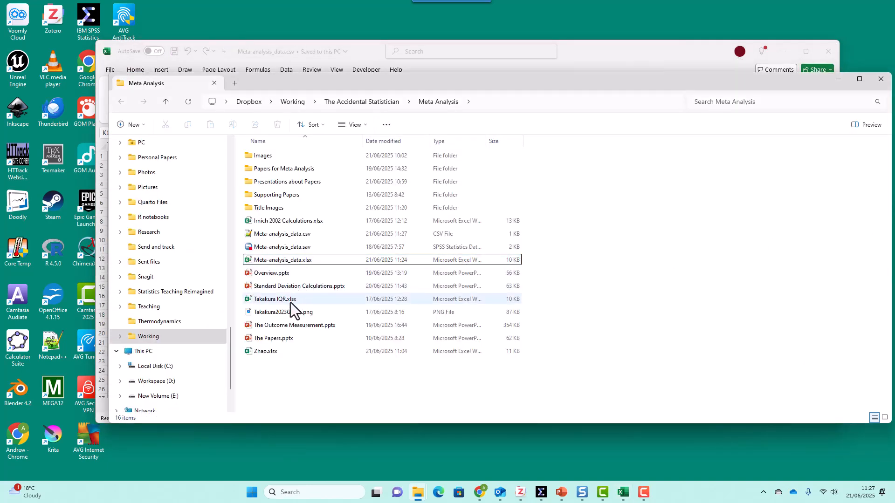
{"action": "left_click", "coordinate": [285, 236]}
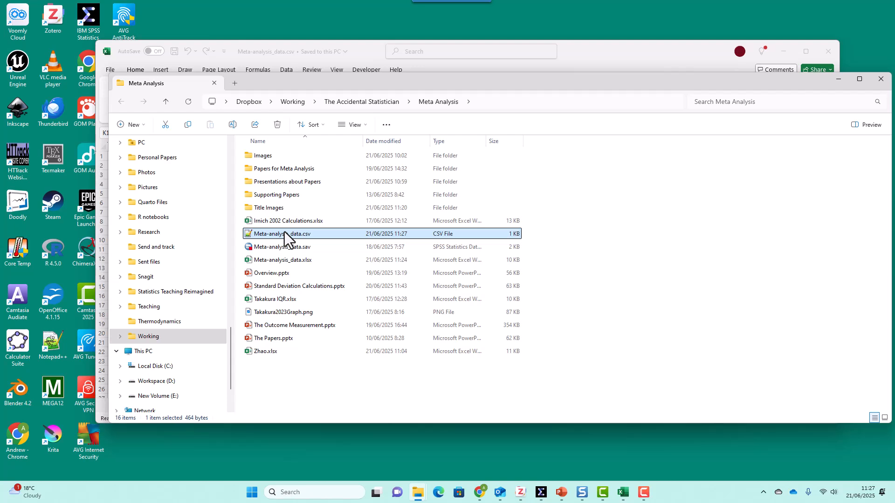
{"action": "double_click", "coordinate": [284, 231]}
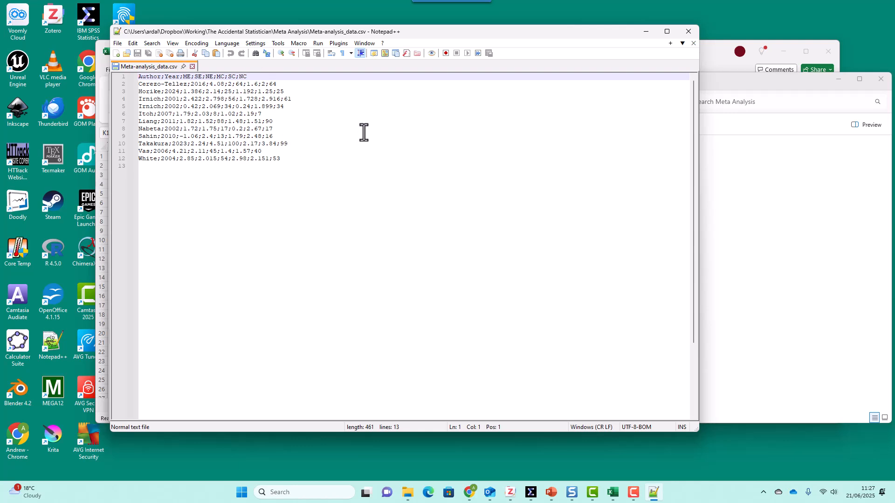
{"action": "left_click", "coordinate": [689, 31]}
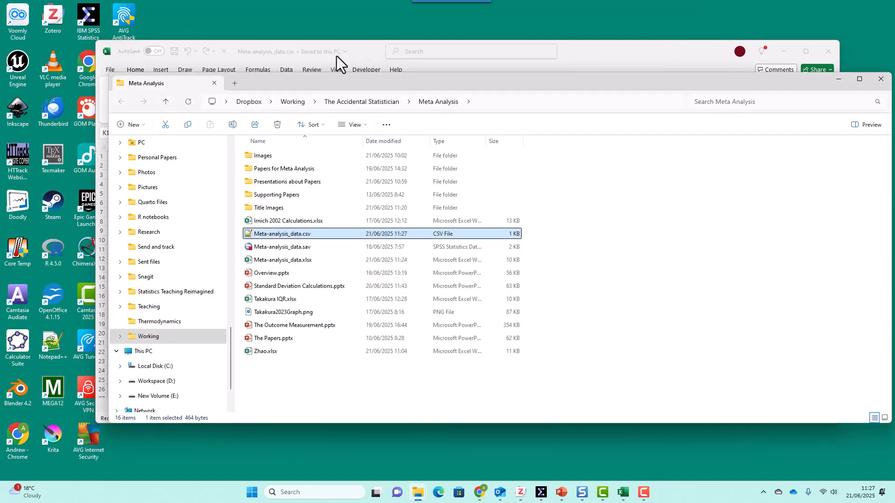
Step: Move the spreadsheet window out of the way, launch IBM SPSS Statistics and dismiss its welcome dialog
{"action": "left_click_drag", "start_coordinate": [360, 86], "coordinate": [438, 92]}
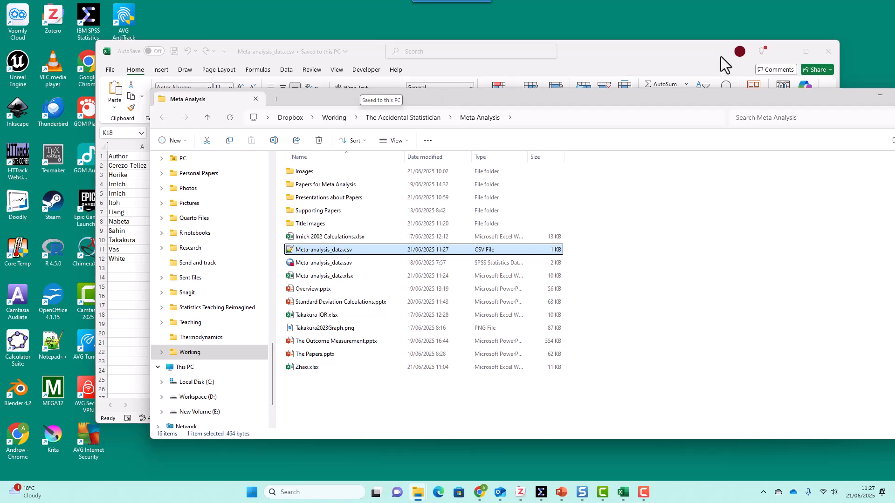
{"action": "left_click", "coordinate": [783, 49]}
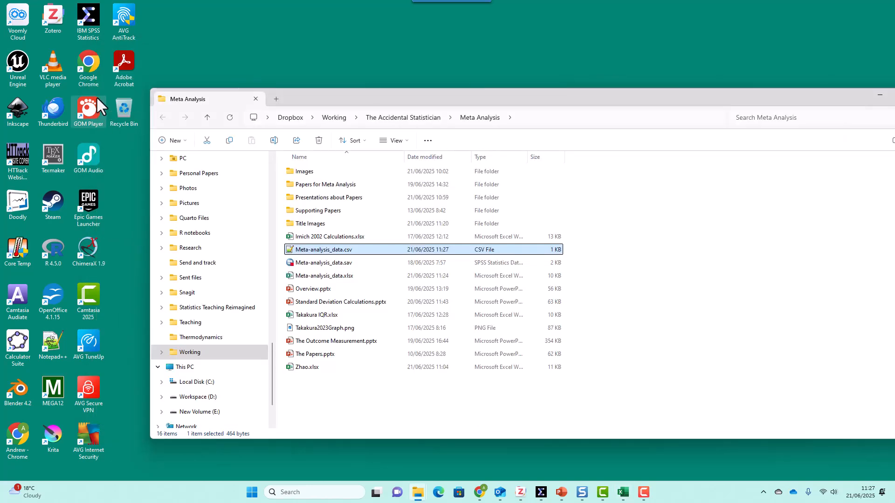
{"action": "double_click", "coordinate": [96, 10]}
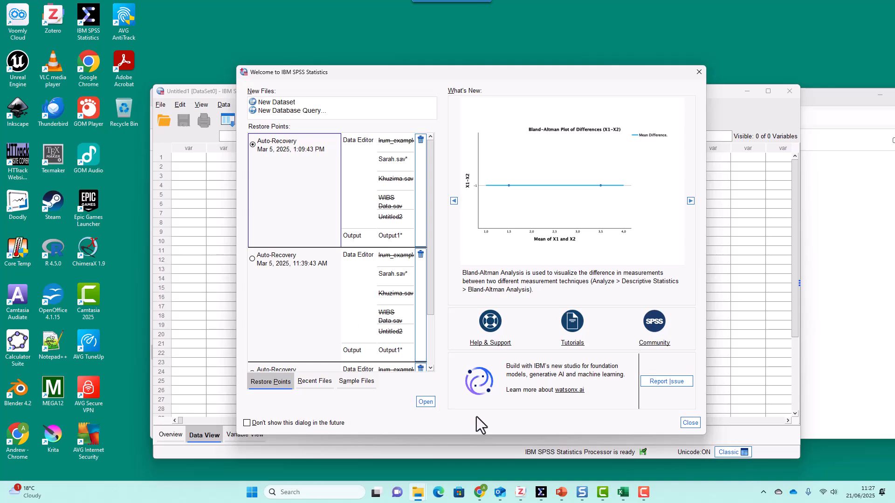
{"action": "left_click", "coordinate": [690, 424]}
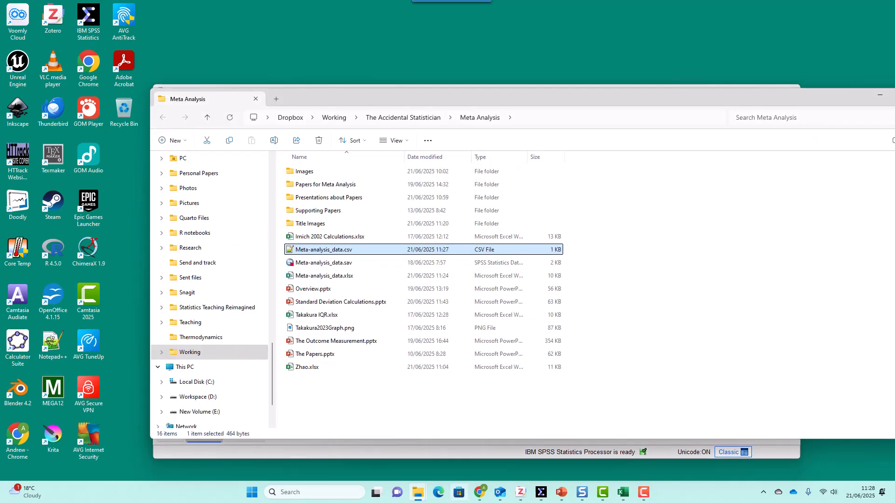
Step: Close the old Resultado1 output document left open in SPSS
{"action": "left_click", "coordinate": [541, 493]}
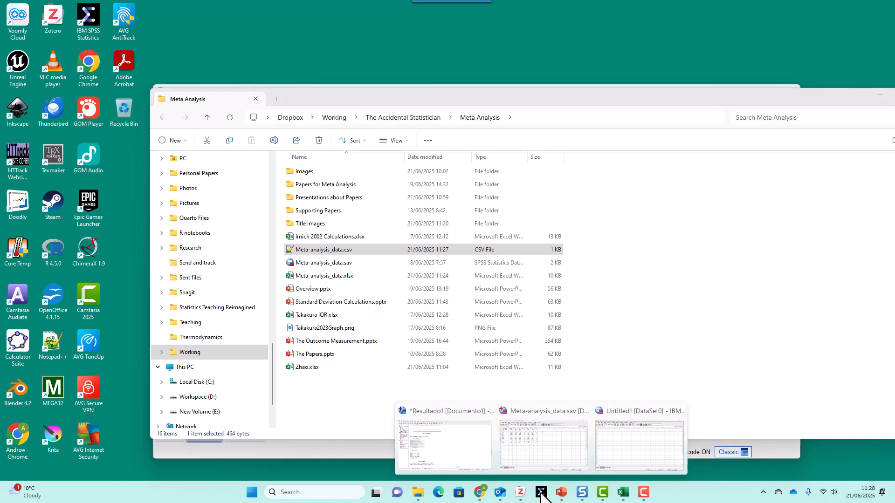
{"action": "mouse_move", "coordinate": [485, 469]}
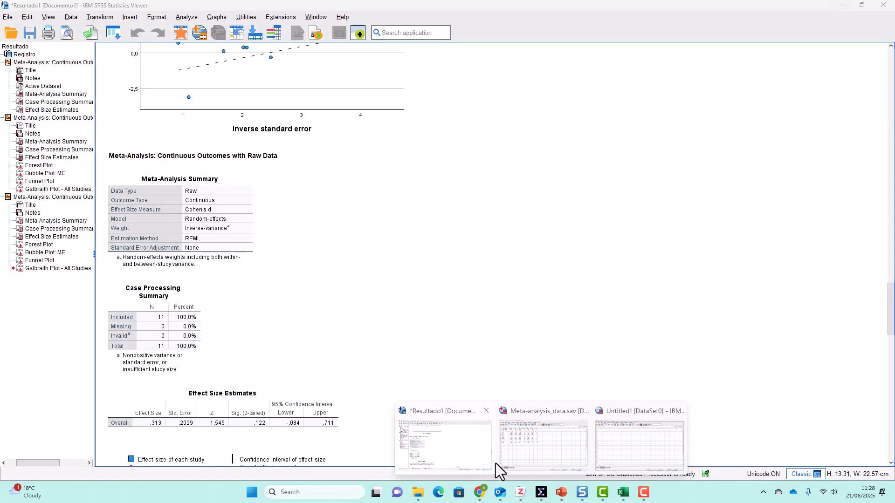
{"action": "mouse_move", "coordinate": [505, 459]}
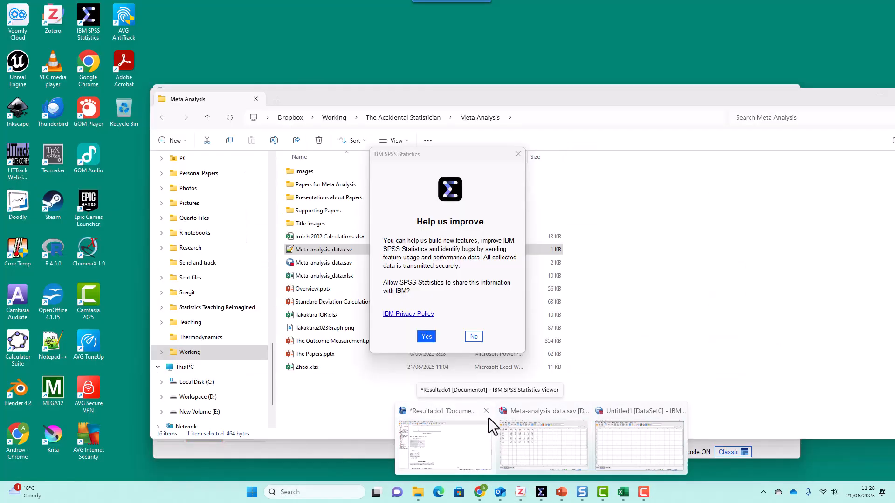
{"action": "left_click", "coordinate": [486, 412]}
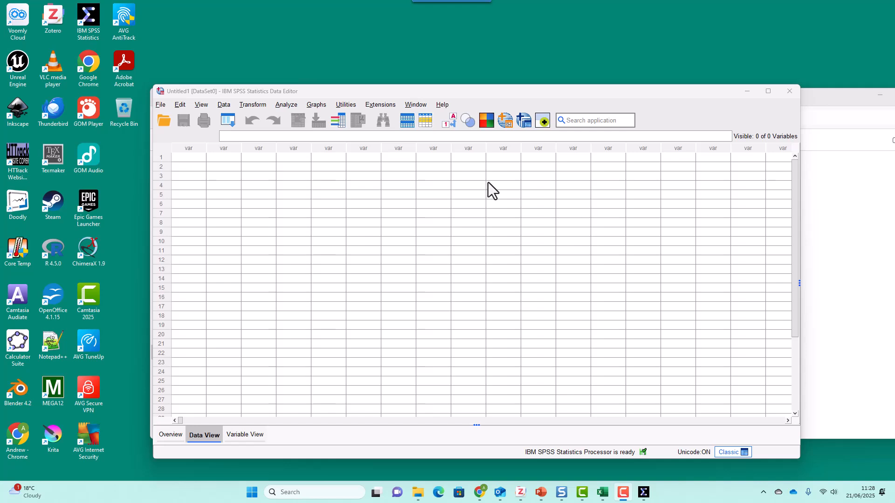
Step: Import Meta-analysis_data.csv as CSV data with Period as the decimal symbol
{"action": "left_click", "coordinate": [160, 104]}
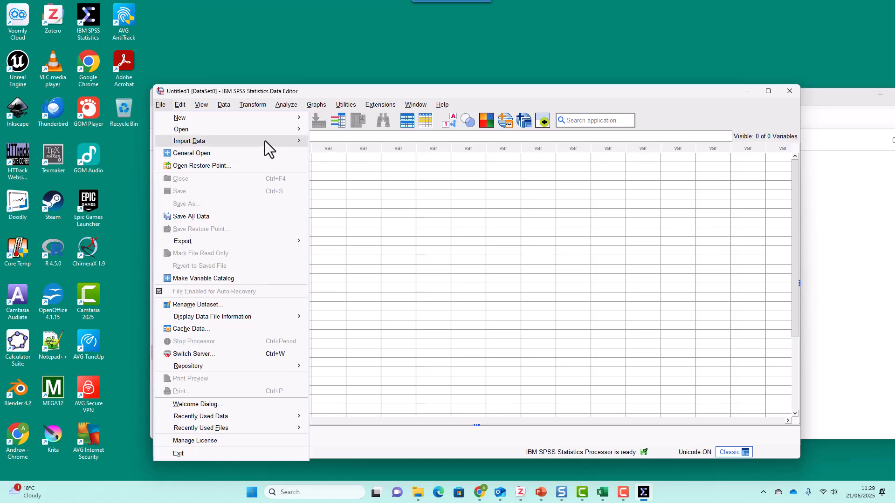
{"action": "mouse_move", "coordinate": [264, 141]}
{"action": "left_click", "coordinate": [348, 167]}
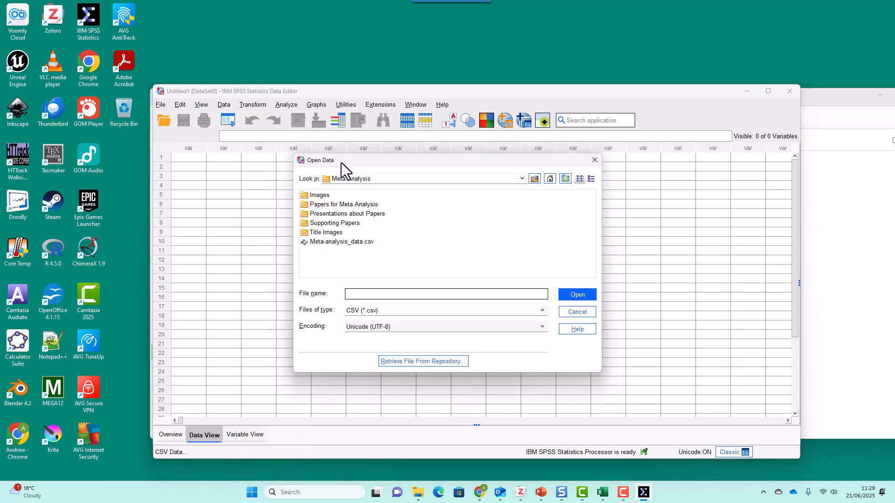
{"action": "left_click", "coordinate": [353, 243]}
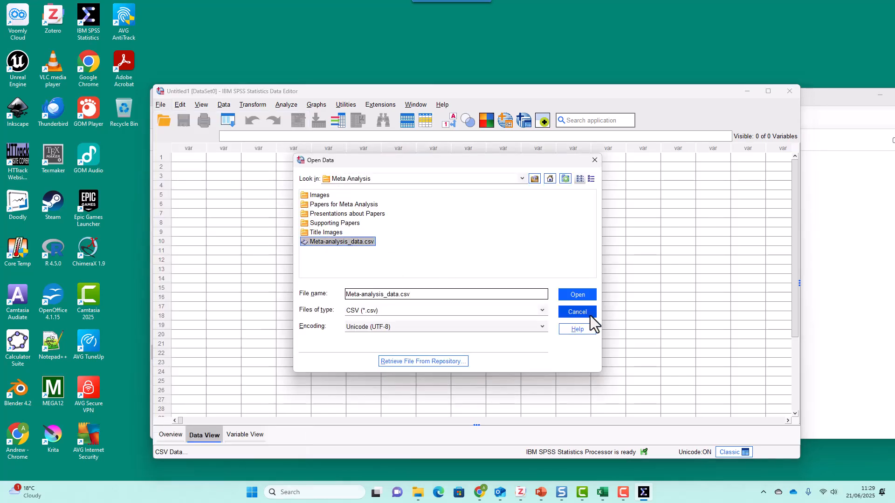
{"action": "left_click", "coordinate": [568, 295]}
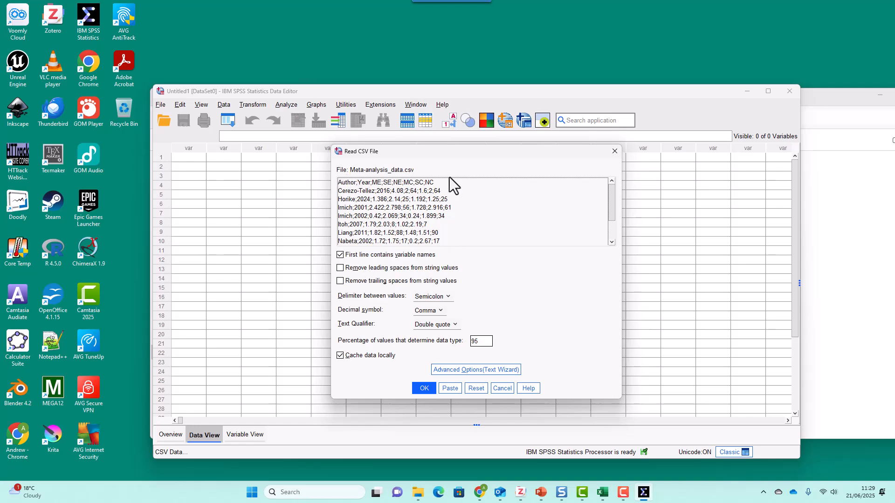
{"action": "left_click", "coordinate": [439, 310]}
{"action": "left_click", "coordinate": [434, 322]}
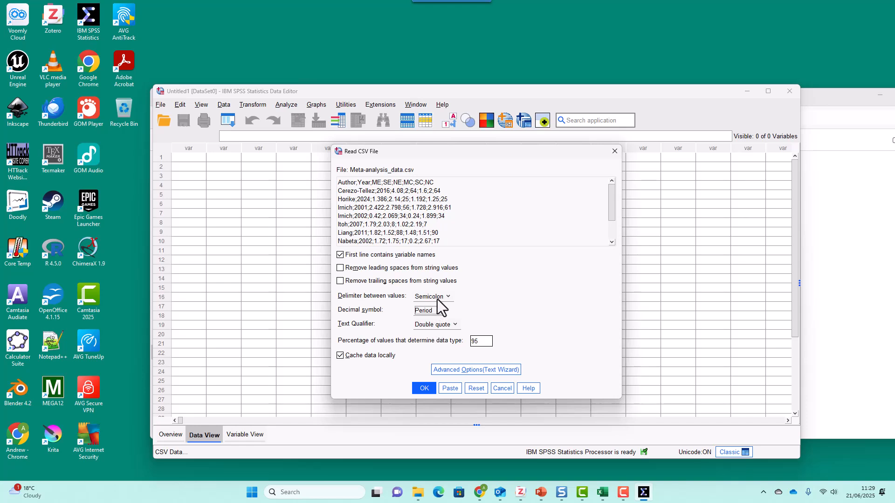
{"action": "left_click", "coordinate": [423, 390]}
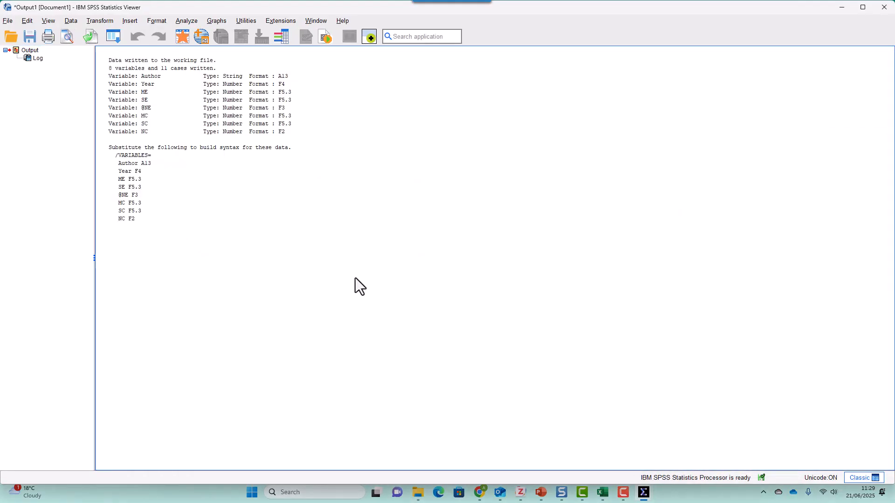
Step: Review the variable types and formats in the import log and minimise the output window
{"action": "left_click", "coordinate": [158, 159]}
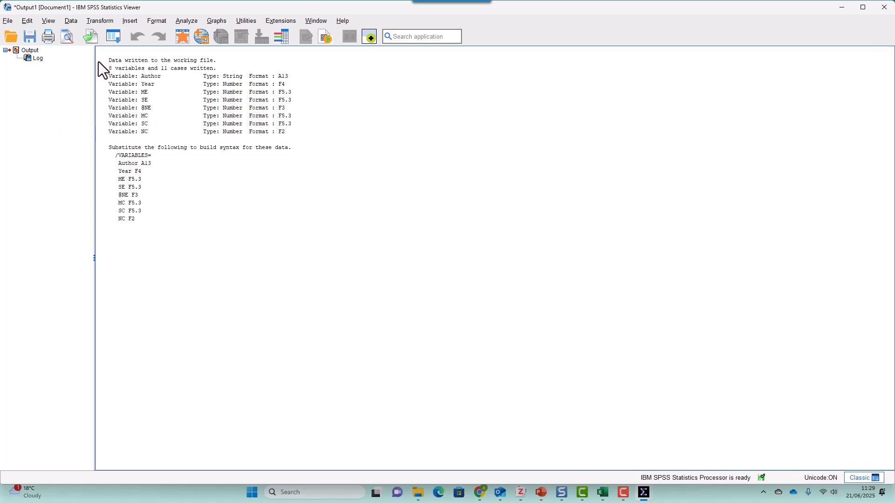
{"action": "left_click", "coordinate": [246, 122]}
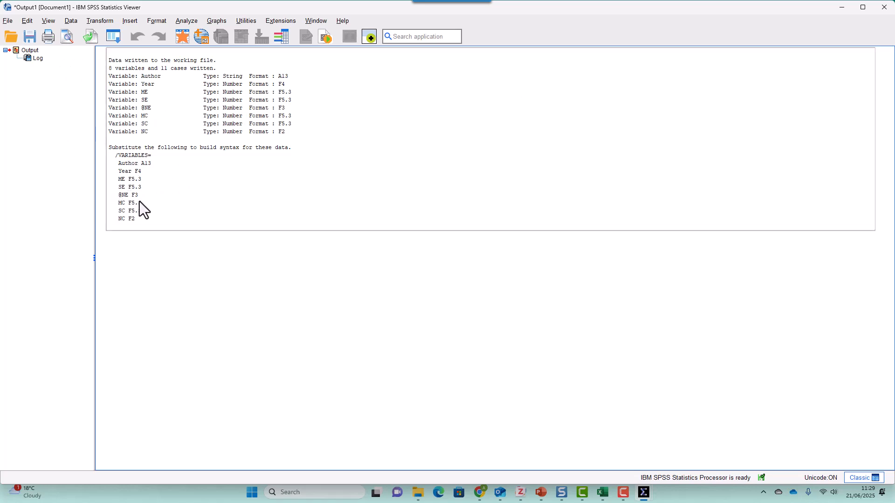
{"action": "left_click", "coordinate": [838, 8]}
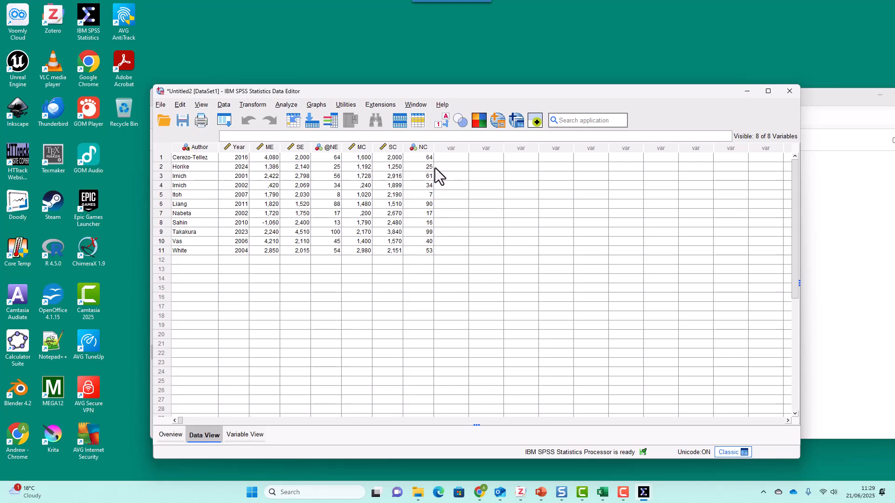
{"action": "left_click", "coordinate": [247, 432]}
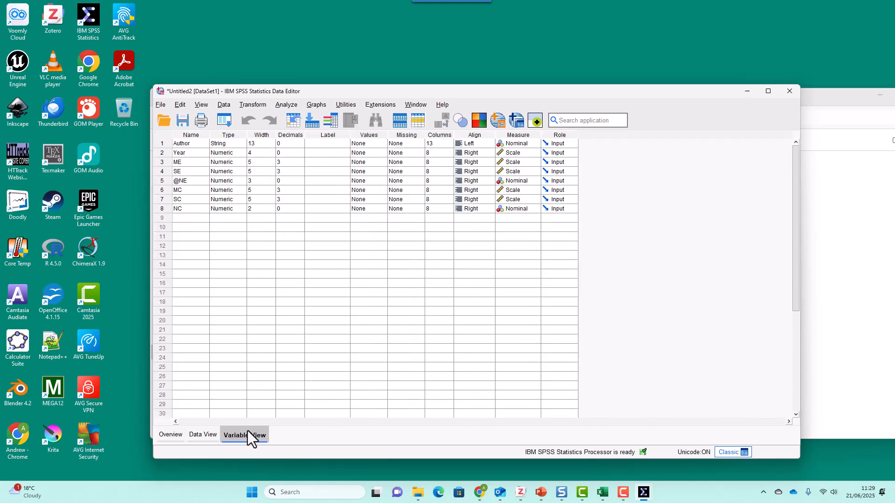
{"action": "left_click", "coordinate": [511, 209]}
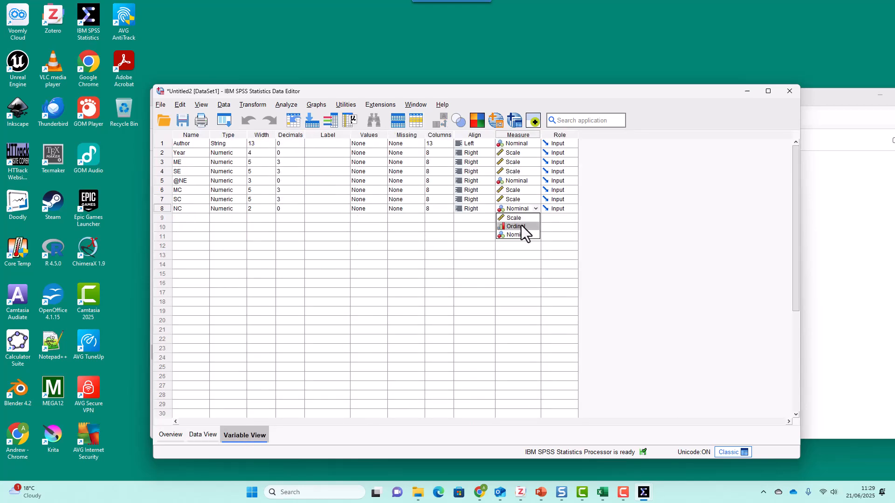
{"action": "left_click", "coordinate": [518, 218]}
{"action": "left_click", "coordinate": [519, 181]}
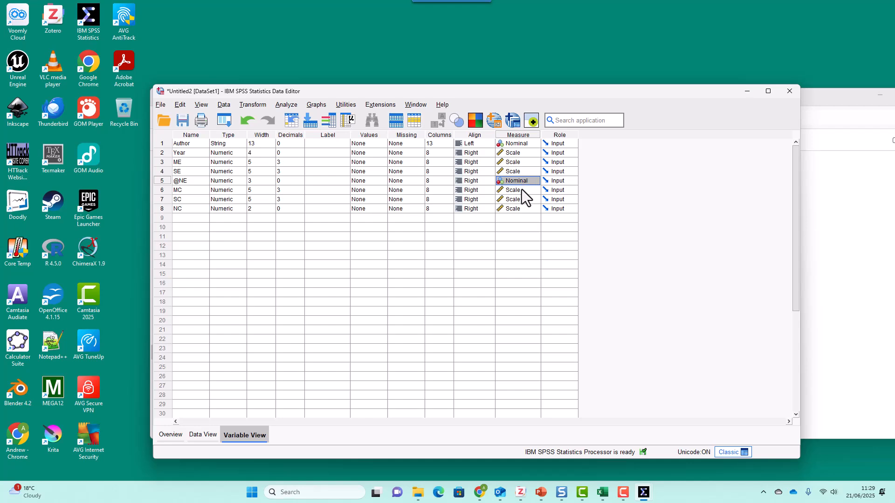
{"action": "left_click", "coordinate": [520, 189]}
{"action": "left_click", "coordinate": [533, 181]}
{"action": "left_click", "coordinate": [535, 181]}
{"action": "left_click", "coordinate": [202, 434]}
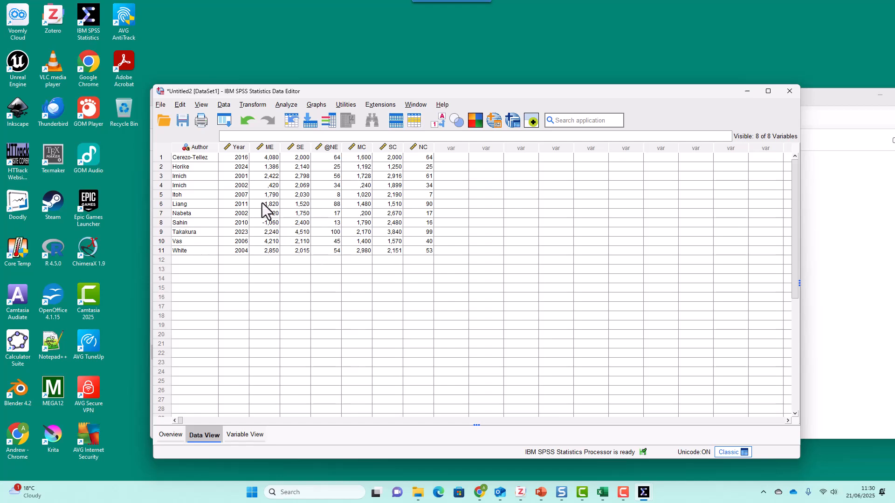
Step: Set the measurement level of the Year variable to Ordinal and return to the data
{"action": "left_click", "coordinate": [252, 437]}
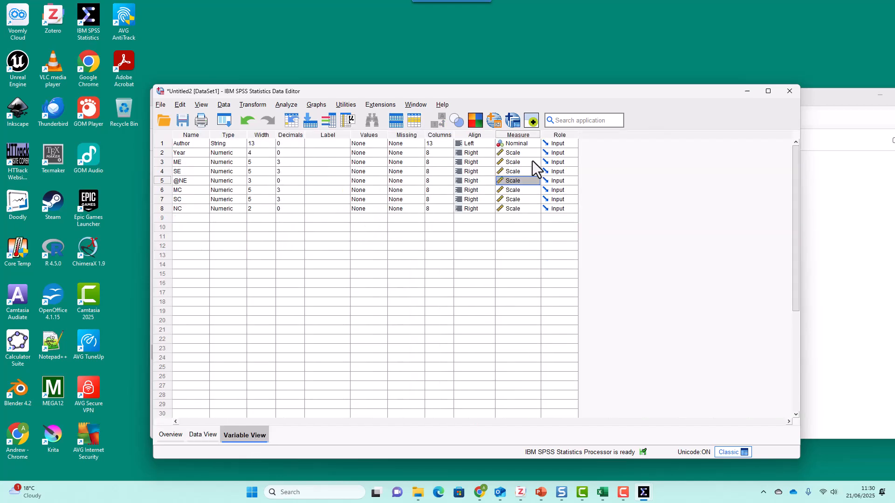
{"action": "left_click", "coordinate": [528, 152]}
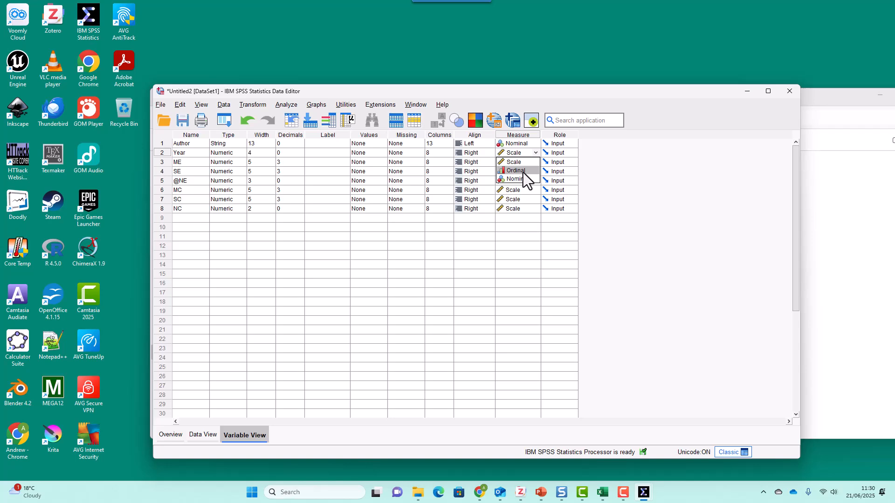
{"action": "left_click", "coordinate": [172, 435]}
{"action": "left_click", "coordinate": [207, 436]}
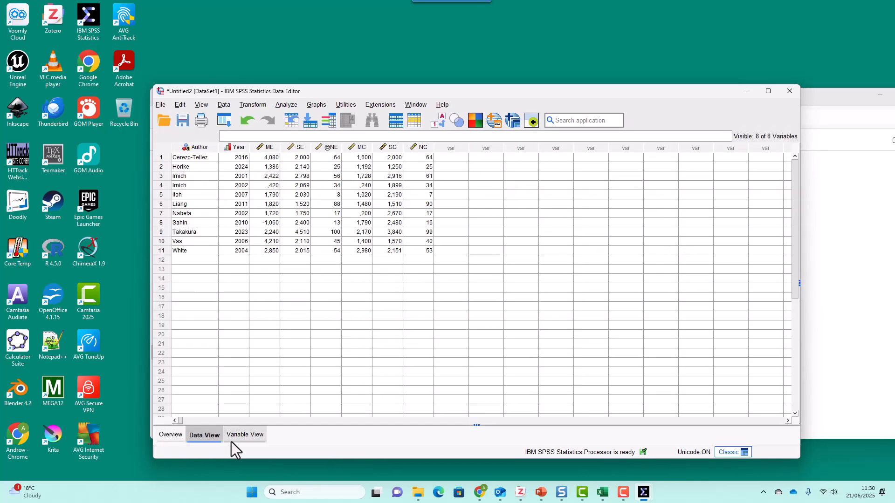
Step: Save the dataset as Meta-analysis_data.sav in the Meta Analysis folder, replacing the existing file
{"action": "left_click", "coordinate": [179, 123]}
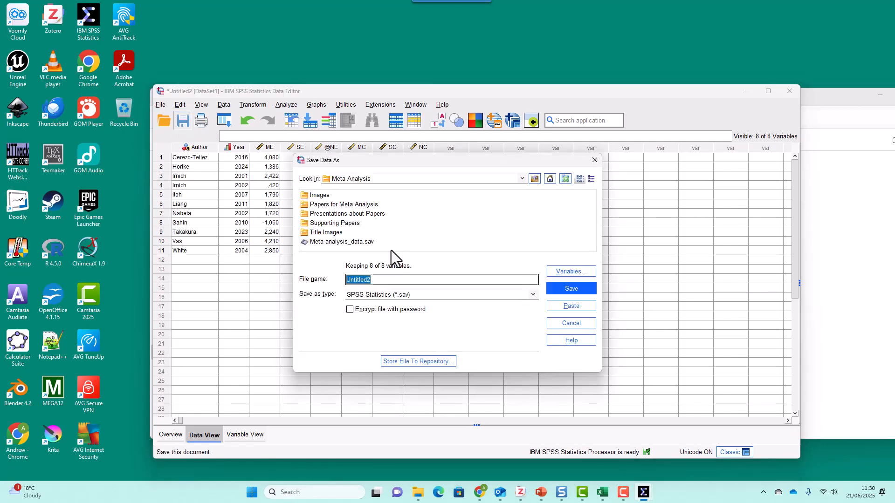
{"action": "left_click", "coordinate": [341, 243]}
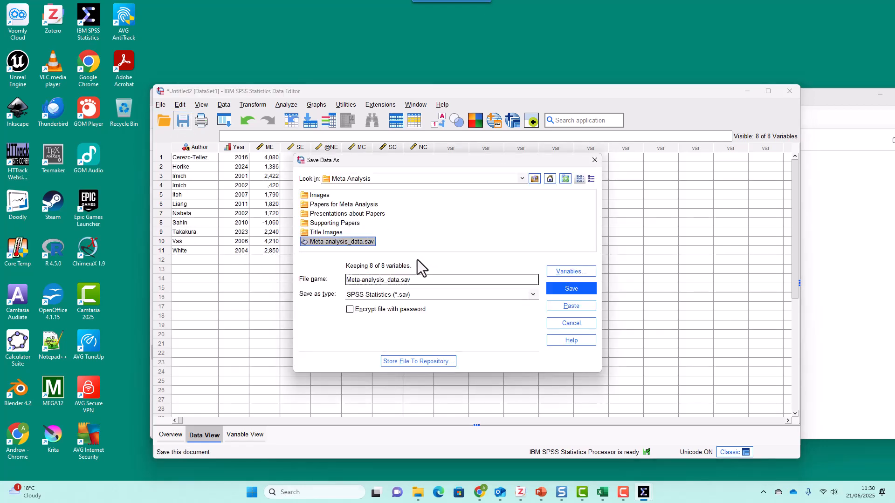
{"action": "left_click", "coordinate": [577, 289]}
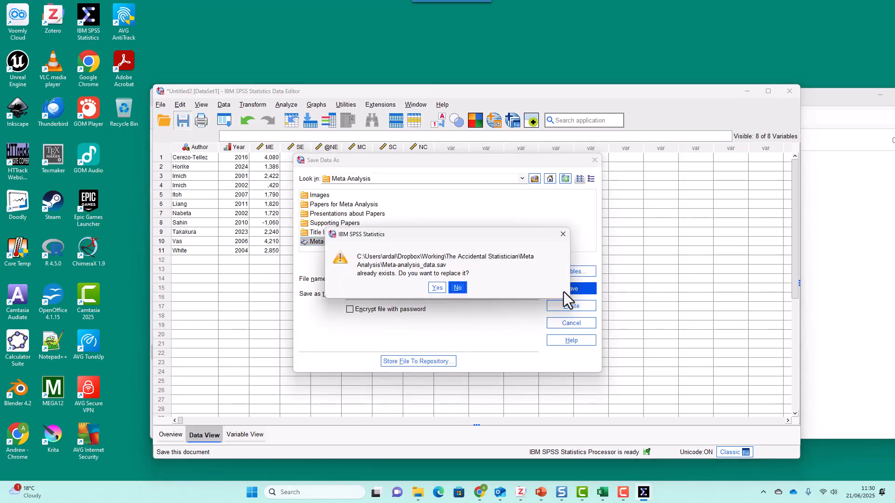
{"action": "left_click", "coordinate": [434, 290]}
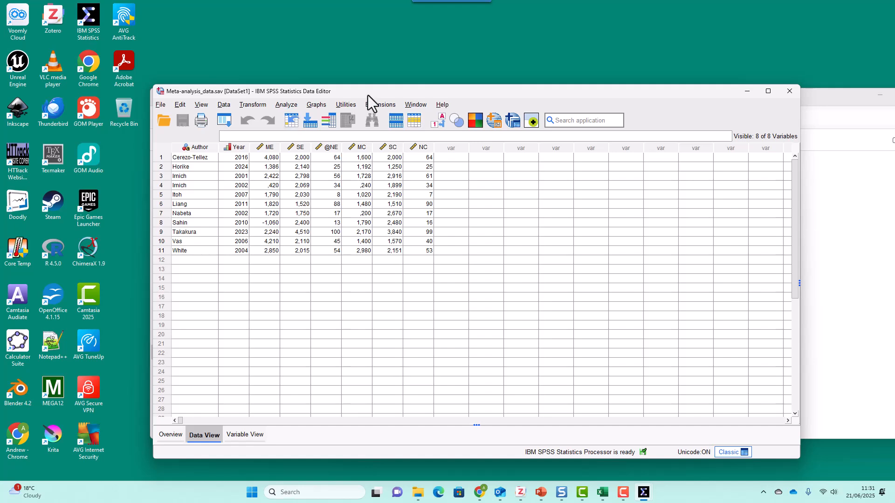
{"action": "left_click", "coordinate": [285, 105]}
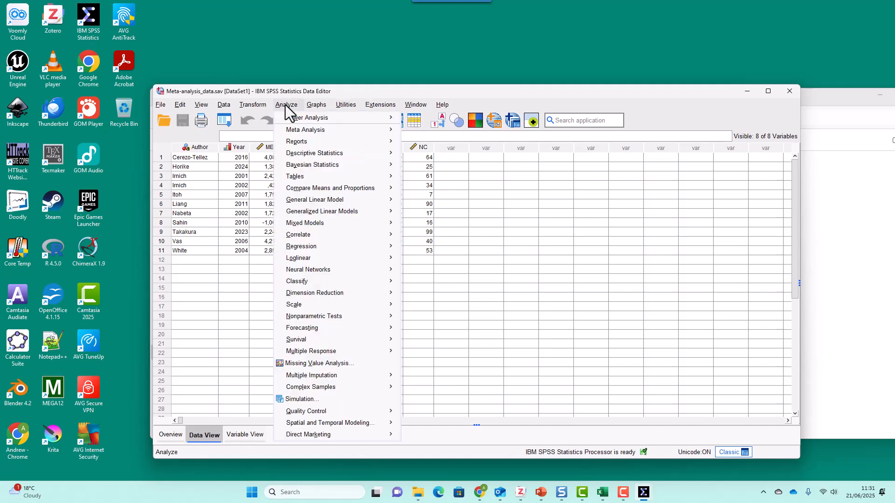
{"action": "mouse_move", "coordinate": [314, 130]}
{"action": "mouse_move", "coordinate": [423, 131]}
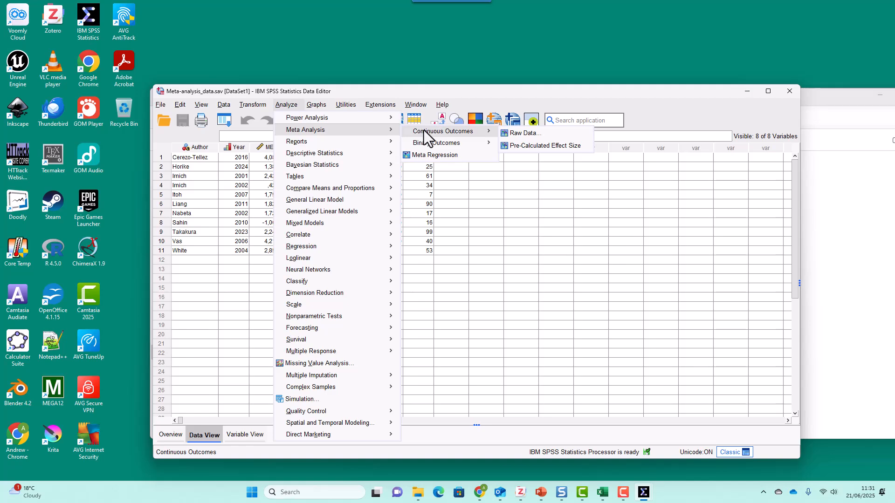
{"action": "left_click", "coordinate": [523, 134]}
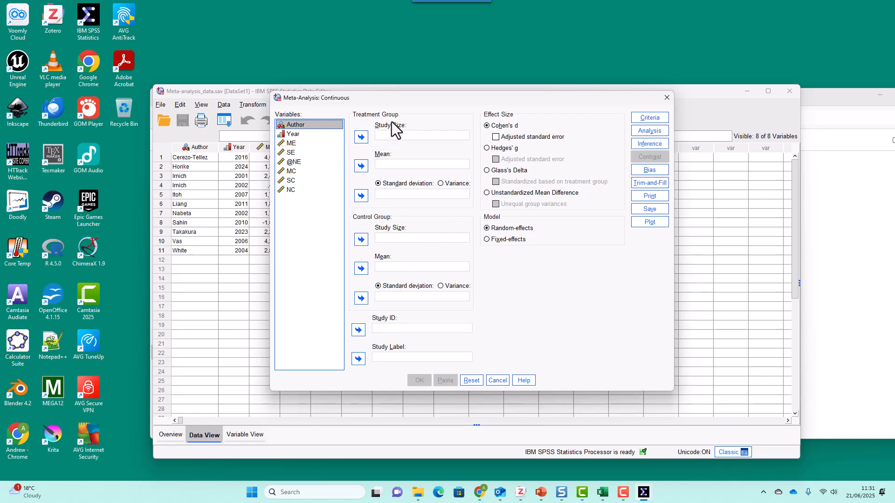
{"action": "left_click", "coordinate": [299, 163]}
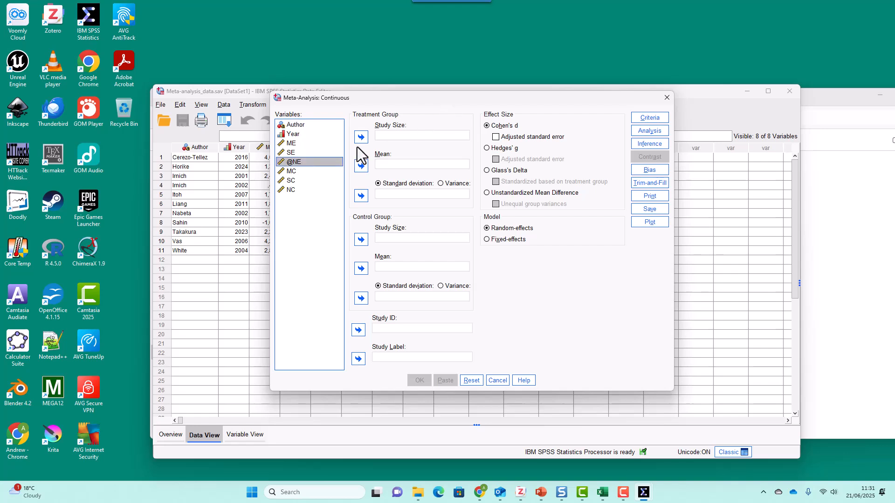
{"action": "left_click", "coordinate": [360, 137]}
{"action": "left_click", "coordinate": [295, 145]}
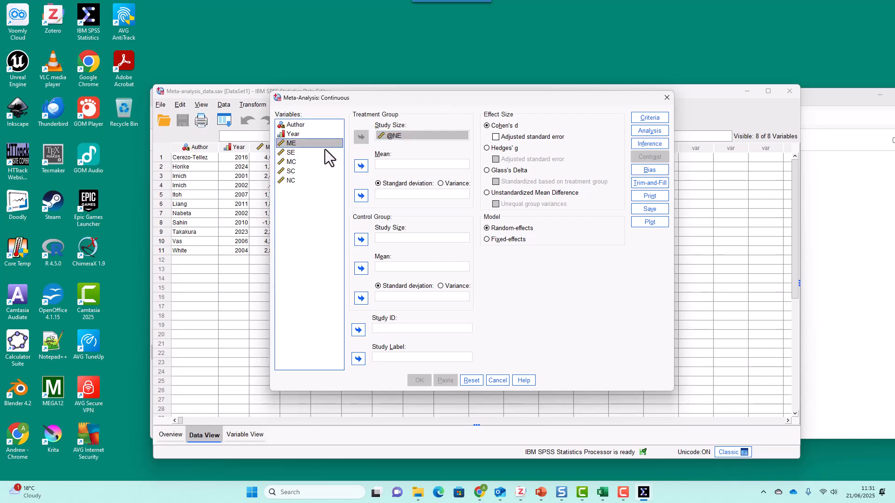
{"action": "left_click", "coordinate": [361, 166]}
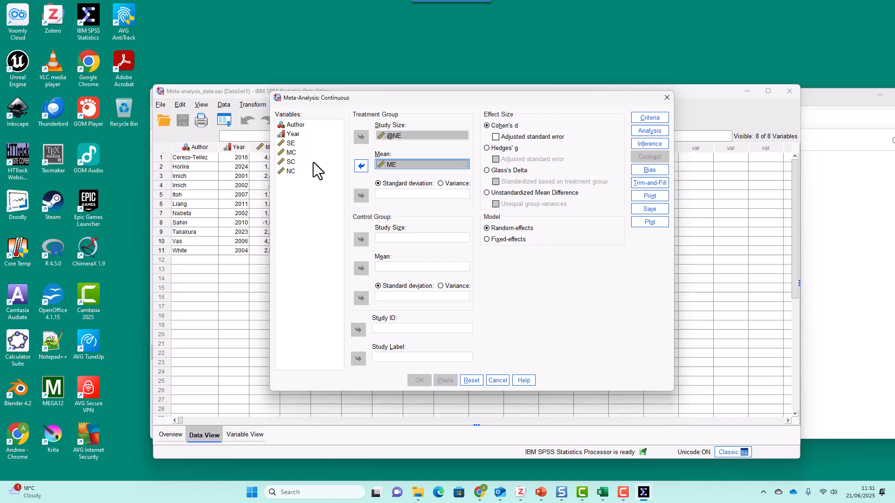
{"action": "left_click", "coordinate": [289, 144]}
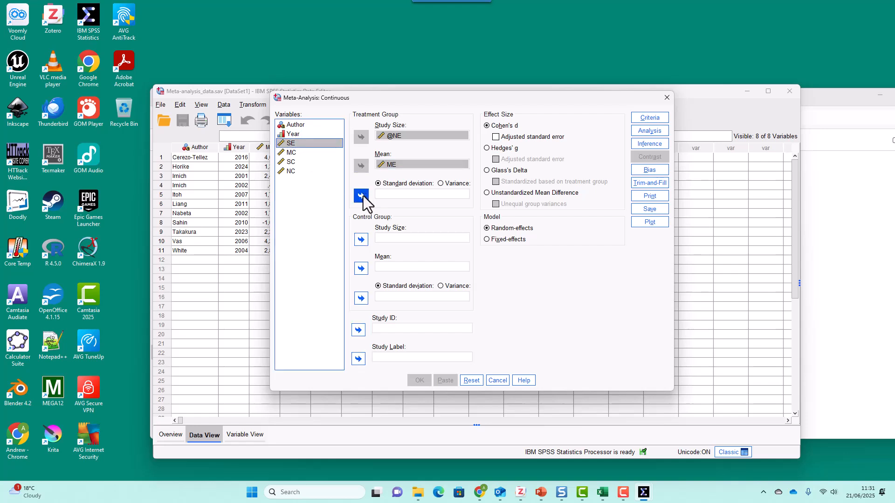
{"action": "left_click", "coordinate": [362, 195]}
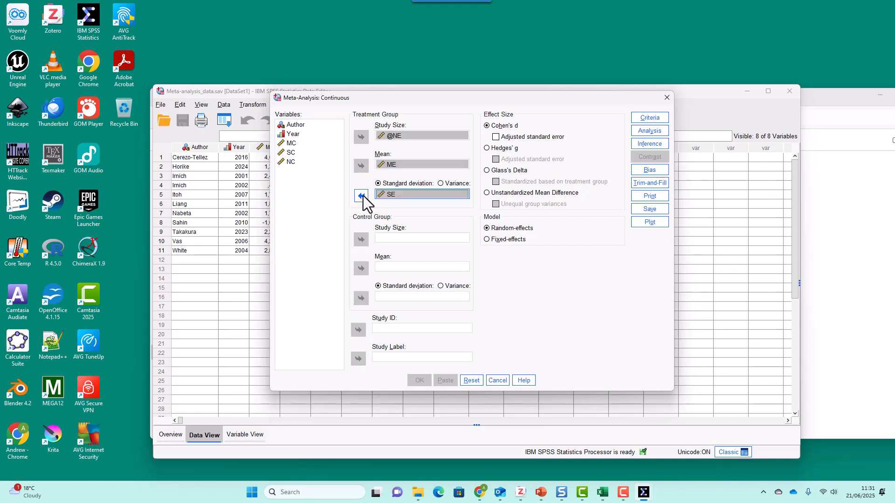
Step: Assign NC, MC and SC as the control group's study size, mean and standard deviation
{"action": "left_click", "coordinate": [292, 163]}
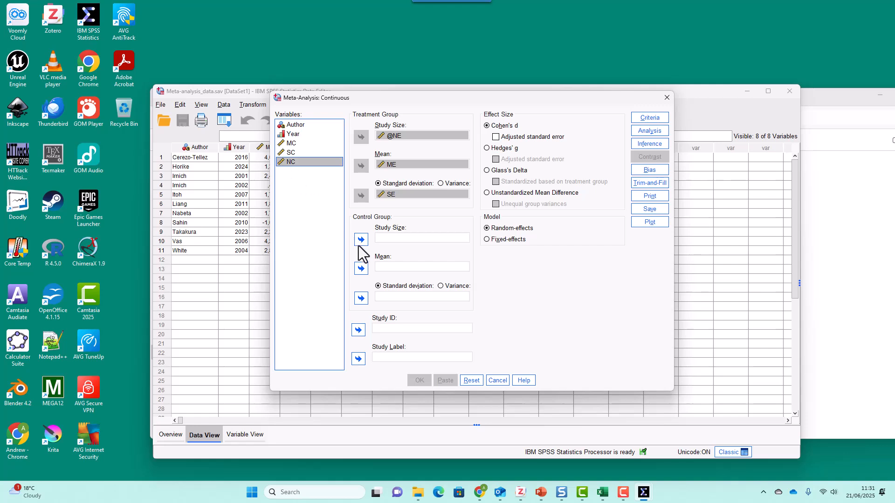
{"action": "left_click", "coordinate": [360, 240]}
{"action": "left_click", "coordinate": [293, 143]}
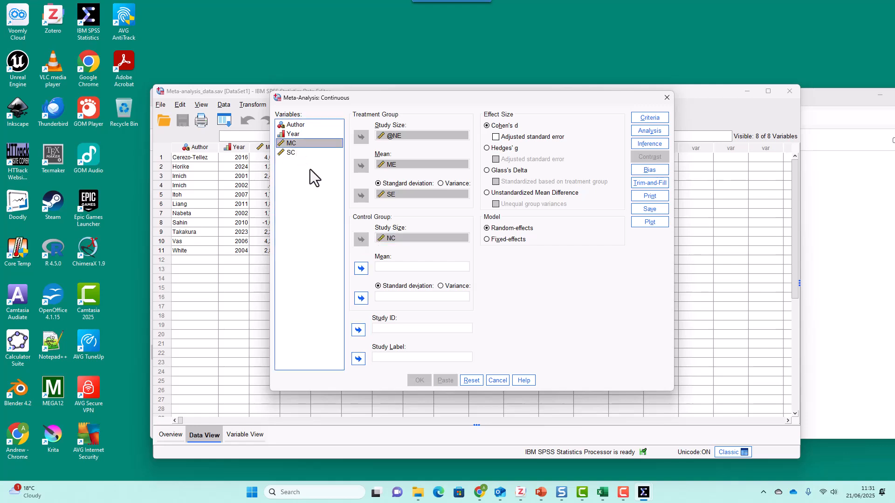
{"action": "left_click", "coordinate": [360, 268]}
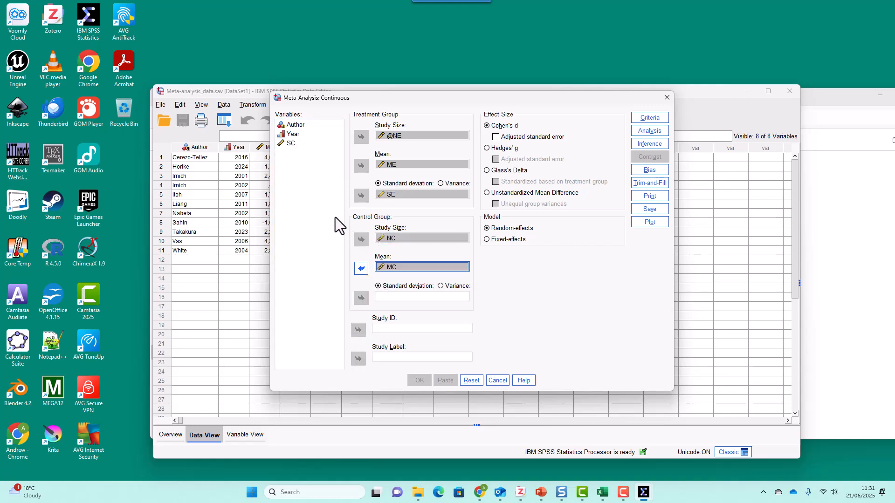
{"action": "left_click", "coordinate": [290, 143]}
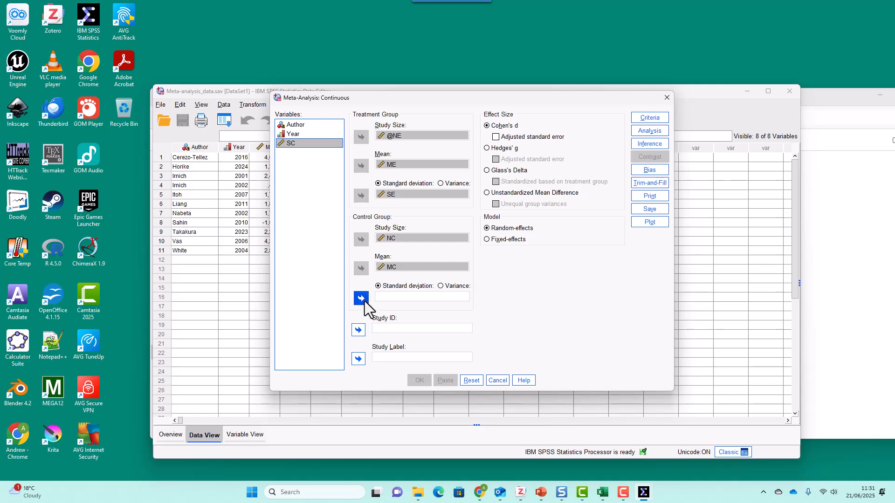
{"action": "left_click", "coordinate": [361, 298]}
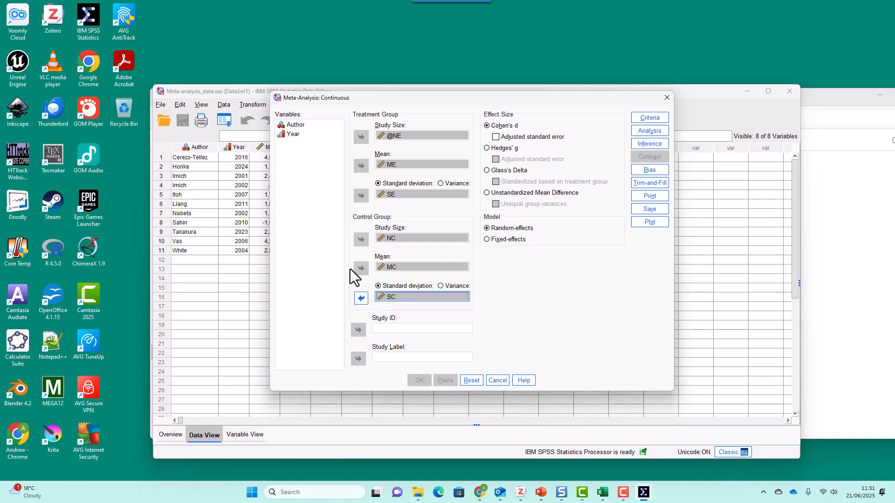
Step: Use Author as the study ID and choose Unstandardized Mean Difference as the effect size
{"action": "left_click", "coordinate": [298, 124]}
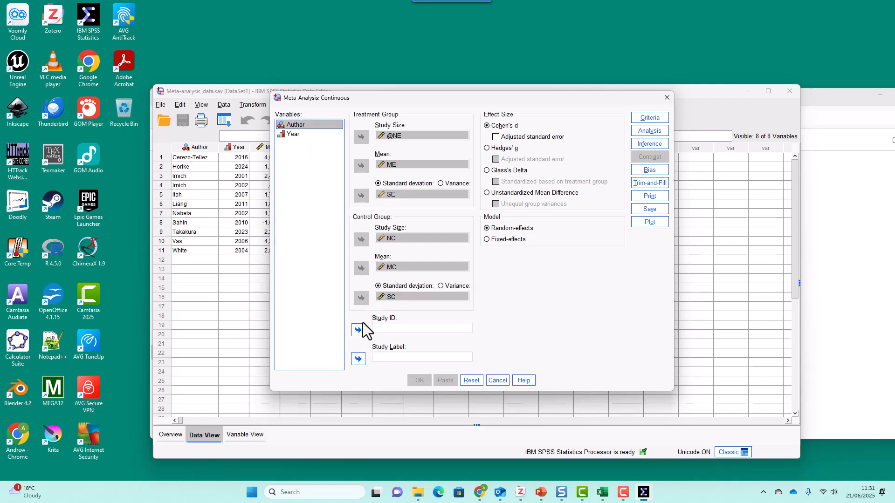
{"action": "left_click", "coordinate": [358, 329]}
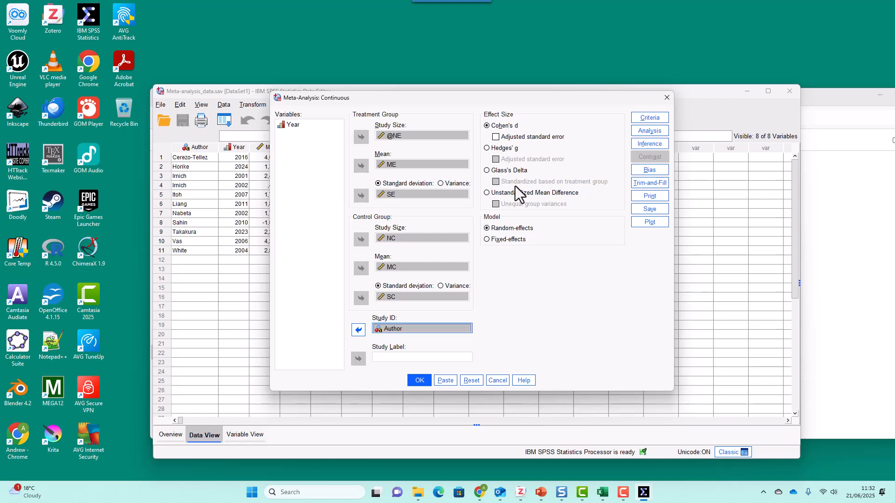
{"action": "left_click", "coordinate": [487, 193]}
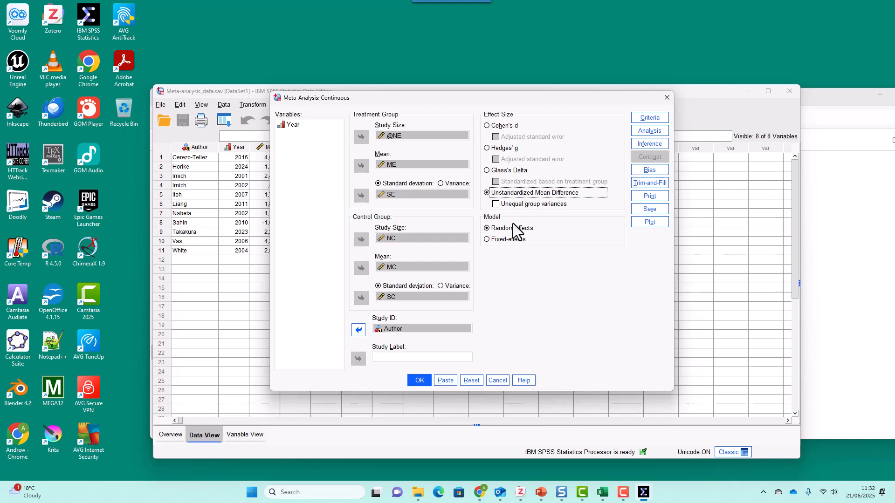
Step: Request a forest plot with all five display columns, overall and null effect size reference lines, and Homogeneity and Heterogeneity annotations
{"action": "left_click", "coordinate": [643, 227]}
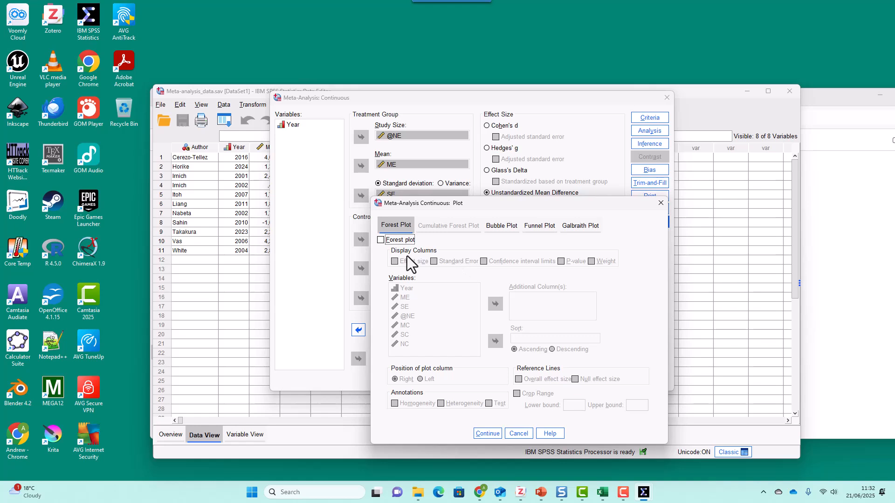
{"action": "left_click", "coordinate": [381, 240]}
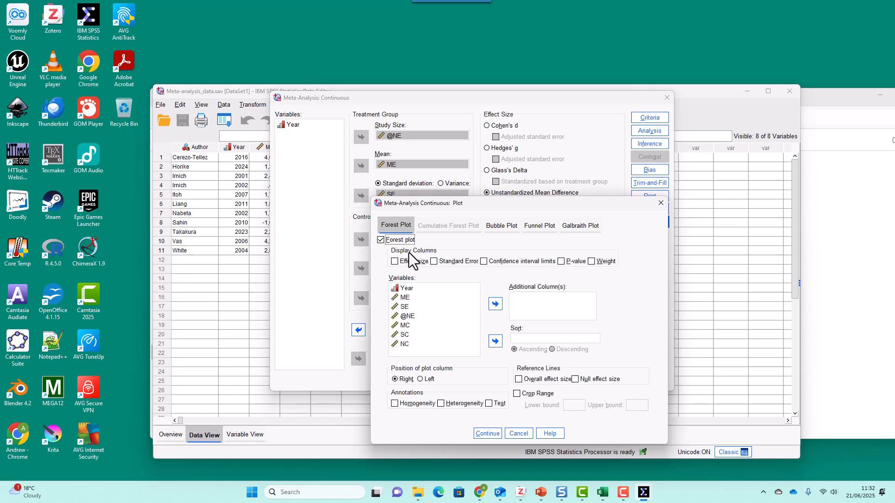
{"action": "left_click", "coordinate": [394, 261]}
{"action": "left_click", "coordinate": [481, 262]}
{"action": "left_click", "coordinate": [560, 262]}
{"action": "left_click", "coordinate": [518, 379]}
{"action": "left_click", "coordinate": [574, 379]}
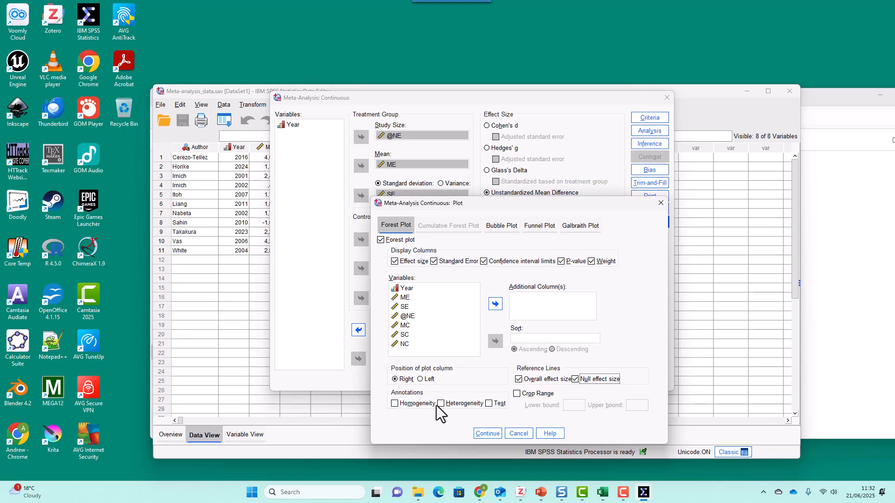
{"action": "left_click", "coordinate": [395, 404]}
{"action": "left_click", "coordinate": [441, 403]}
Step: Request a funnel plot with Standard error on the y-axis and run the meta-analysis
{"action": "left_click", "coordinate": [531, 230]}
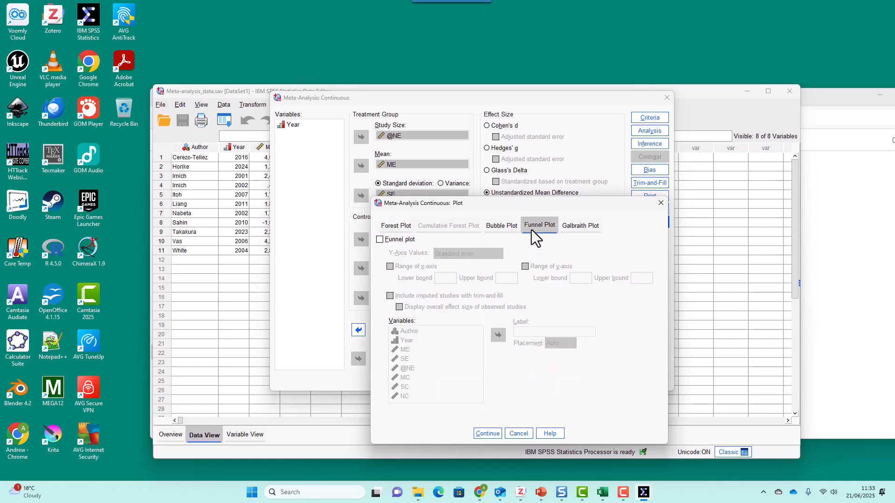
{"action": "left_click", "coordinate": [379, 240]}
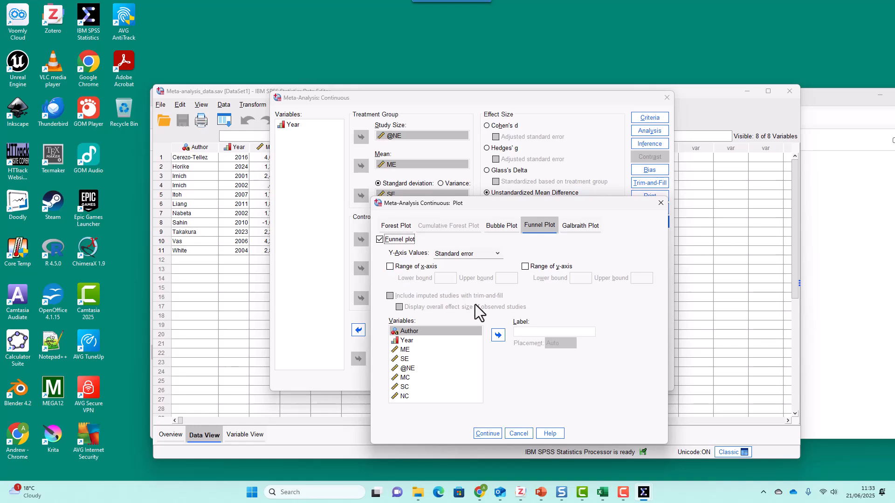
{"action": "left_click", "coordinate": [494, 432]}
{"action": "left_click", "coordinate": [494, 432]}
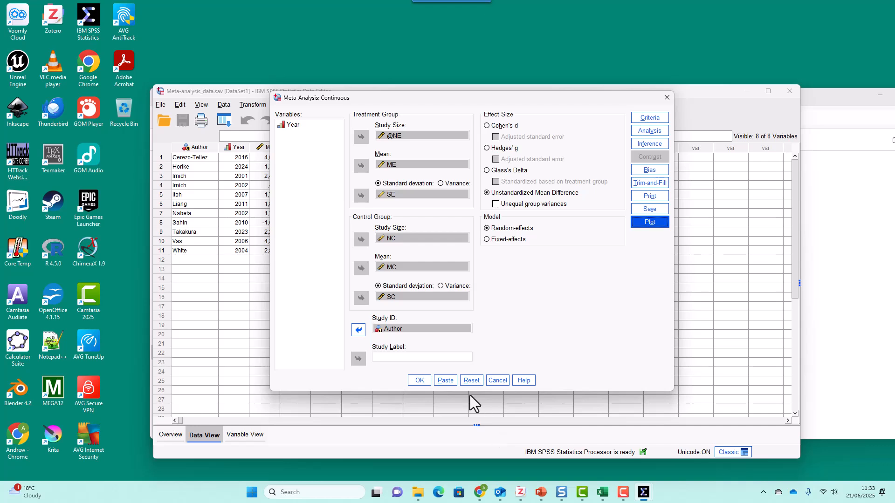
{"action": "left_click", "coordinate": [420, 381]}
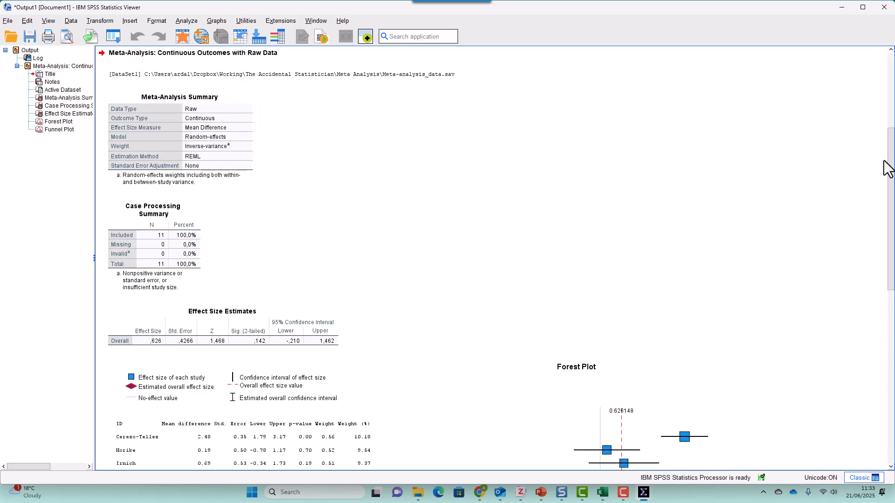
Step: Examine the effect size estimates, forest plot and funnel plot in the meta-analysis output
{"action": "left_click_drag", "start_coordinate": [884, 161], "coordinate": [868, 233]}
{"action": "left_click", "coordinate": [534, 251]}
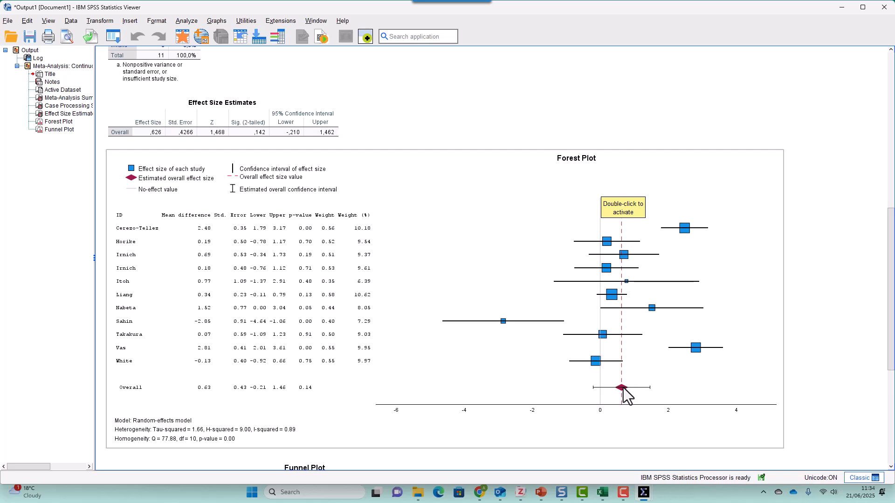
{"action": "left_click", "coordinate": [715, 194]}
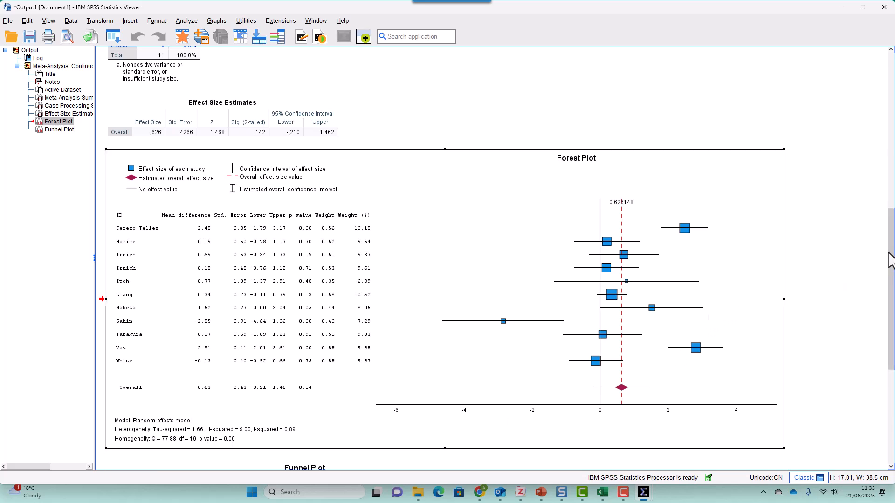
{"action": "left_click_drag", "start_coordinate": [890, 256], "coordinate": [889, 288]}
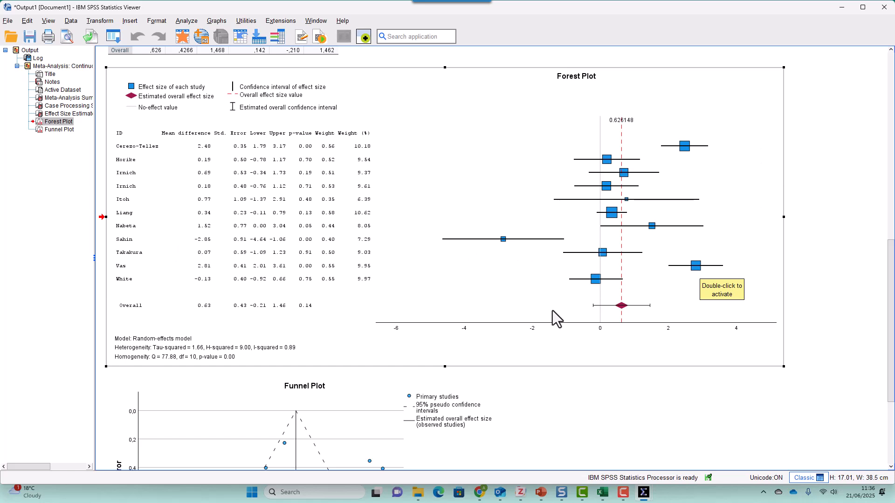
{"action": "left_click_drag", "start_coordinate": [891, 252], "coordinate": [891, 312]}
{"action": "left_click", "coordinate": [275, 326]}
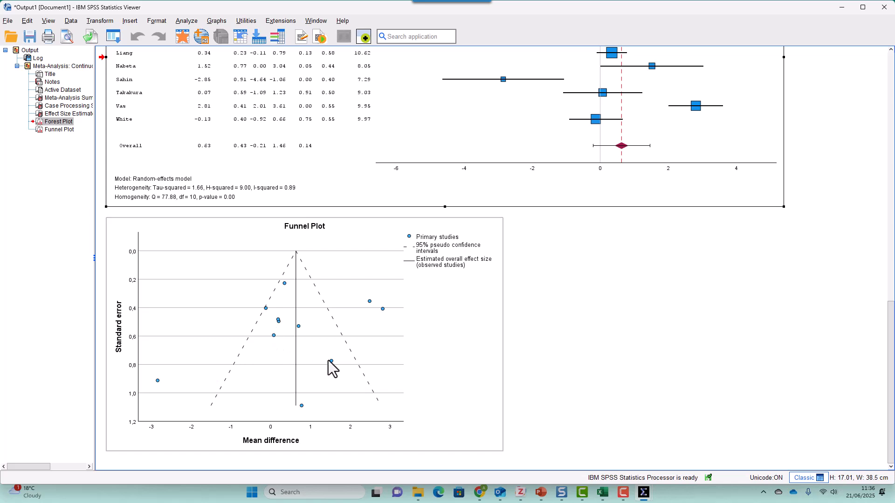